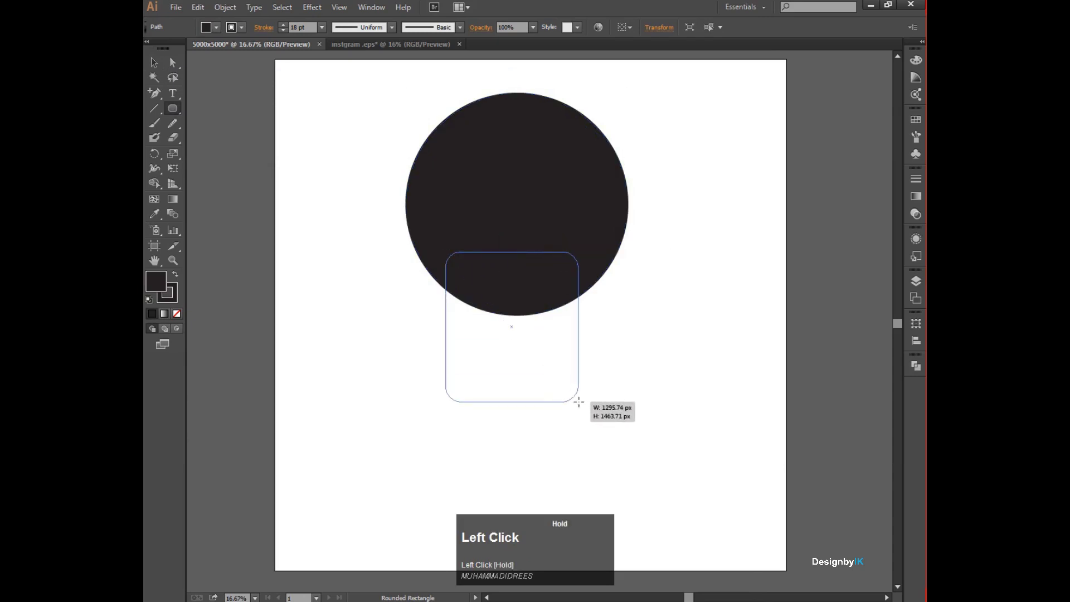
# Step: Position the rounded rectangle under the circle with its upper part overlapping the circle's lower edge to form the bulb's neck
pyautogui.click(153, 62)
pyautogui.moveTo(513, 337); pyautogui.dragTo(517, 339)
pyautogui.click(613, 362)
pyautogui.moveTo(552, 372); pyautogui.dragTo(587, 464)
pyautogui.click(731, 411)
pyautogui.moveTo(613, 427); pyautogui.dragTo(580, 333)
pyautogui.click(655, 340)
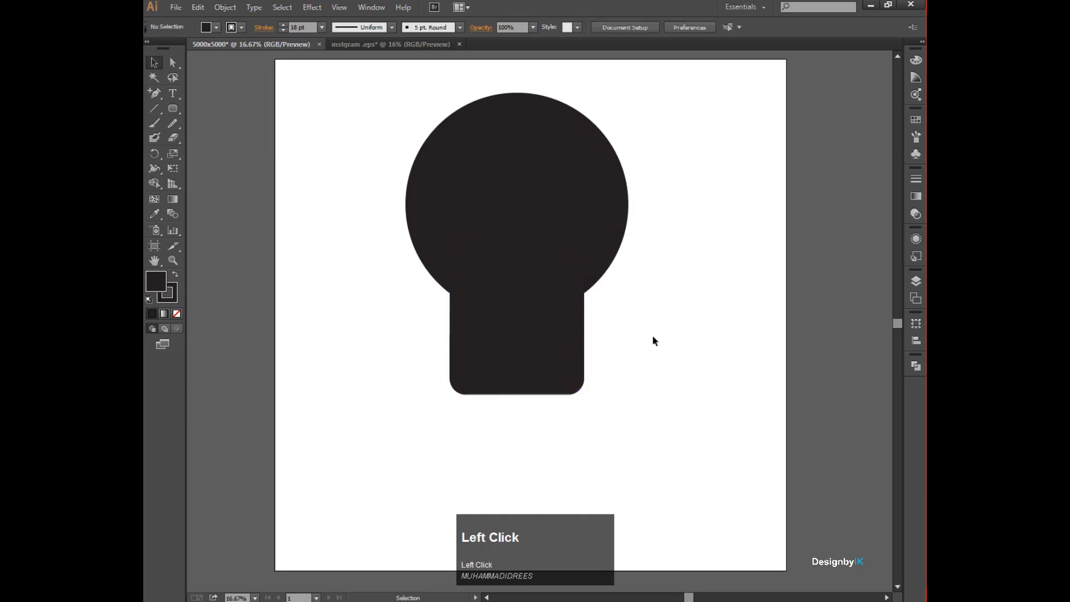
# Step: Select the circle and the rounded rectangle and align their centers horizontally
pyautogui.moveTo(291, 178); pyautogui.dragTo(566, 354)
pyautogui.moveTo(370, 238); pyautogui.dragTo(581, 317)
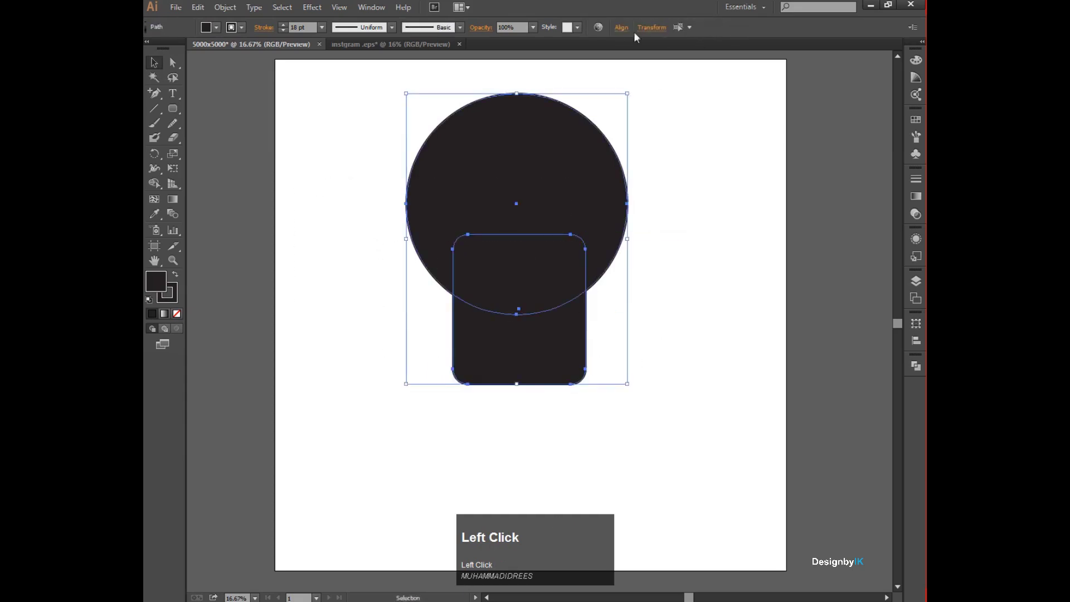
pyautogui.click(620, 27)
pyautogui.click(519, 61)
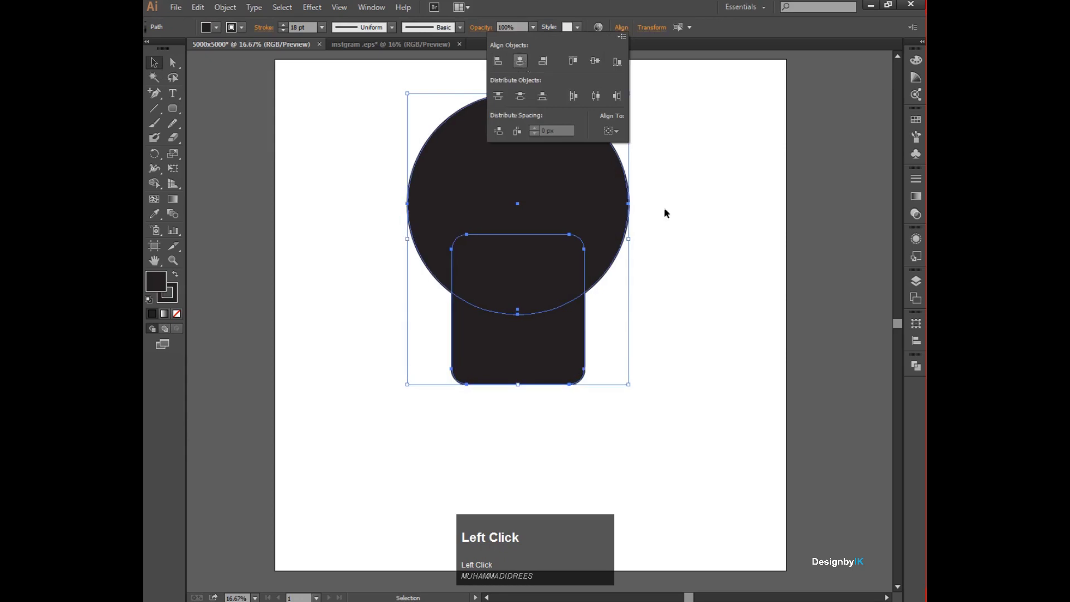
# Step: Unite the circle and the rounded rectangle into a single bulb shape with Pathfinder
pyautogui.click(915, 365)
pyautogui.click(772, 384)
pyautogui.click(717, 306)
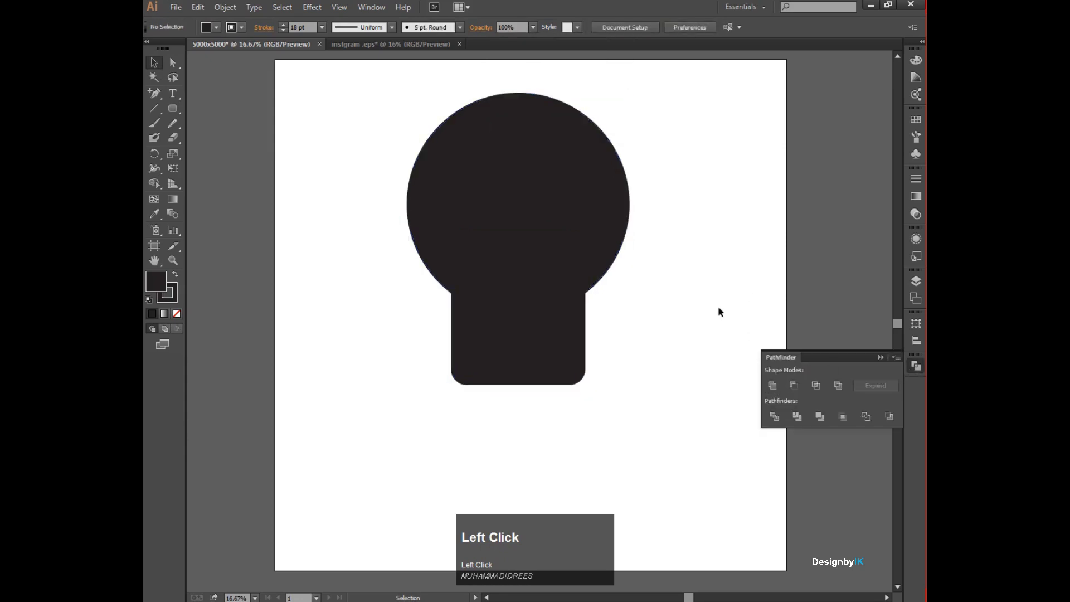
pyautogui.click(880, 358)
# Step: Round off the left corner where the bulb's circle meets the neck using the Smooth tool
pyautogui.click(521, 304)
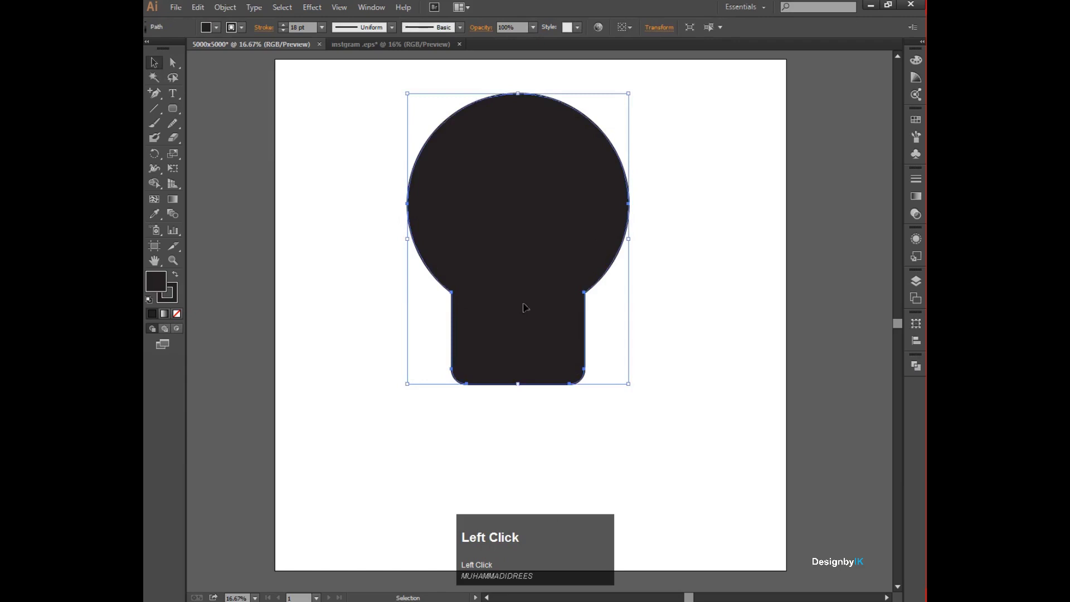
pyautogui.scroll(1, 522, 303)
pyautogui.click(277, 192)
pyautogui.click(173, 62)
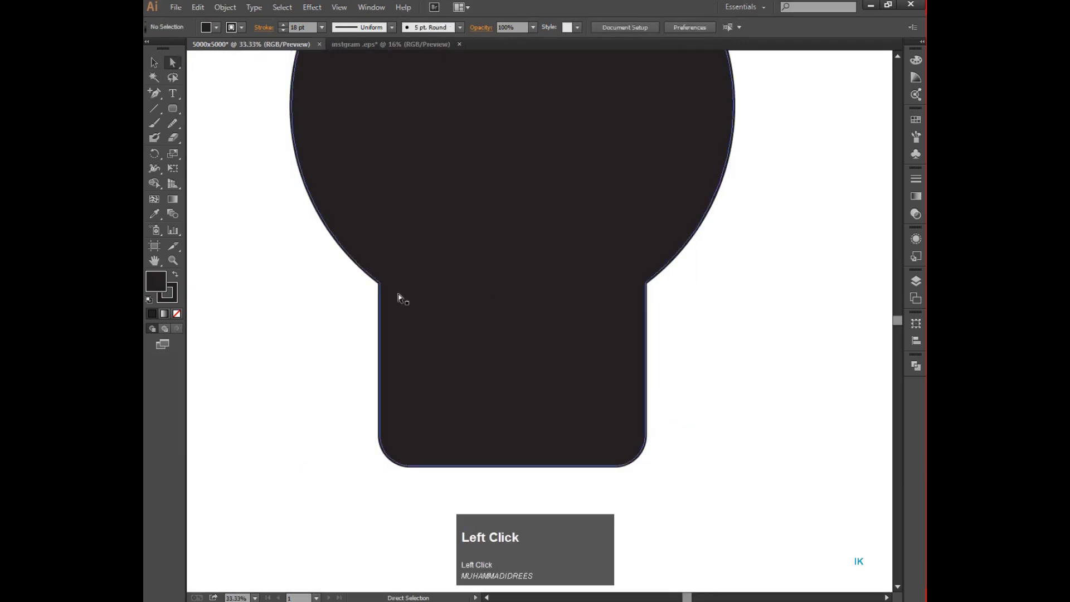
pyautogui.click(380, 283)
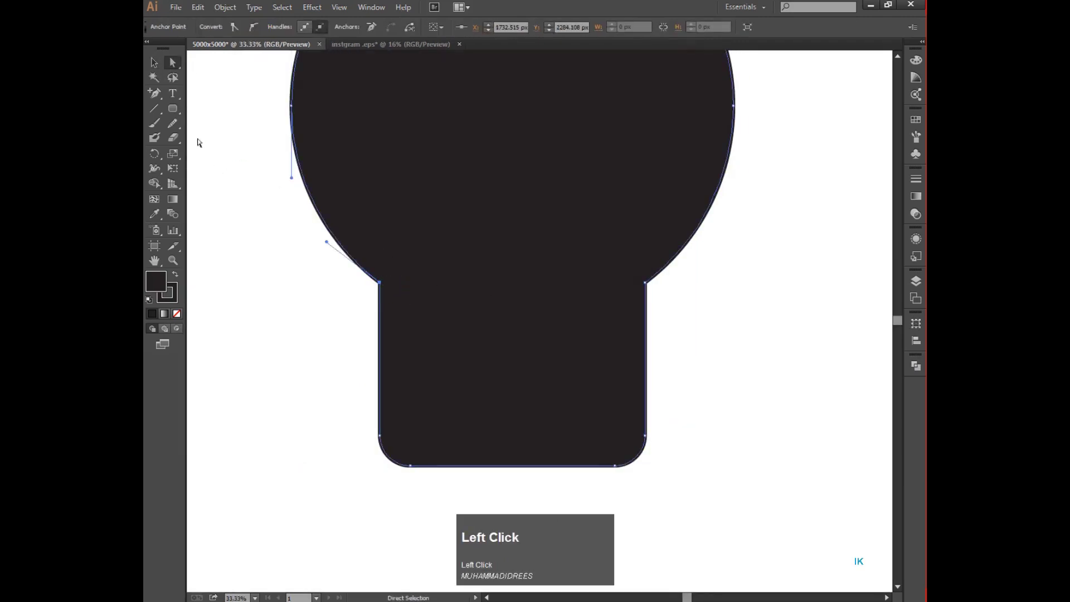
pyautogui.moveTo(173, 123); pyautogui.dragTo(218, 136)
pyautogui.moveTo(392, 349)
pyautogui.mouseDown()
pyautogui.moveTo(374, 274)
pyautogui.moveTo(390, 340)
pyautogui.moveTo(376, 277)
pyautogui.moveTo(383, 358)
pyautogui.mouseUp()
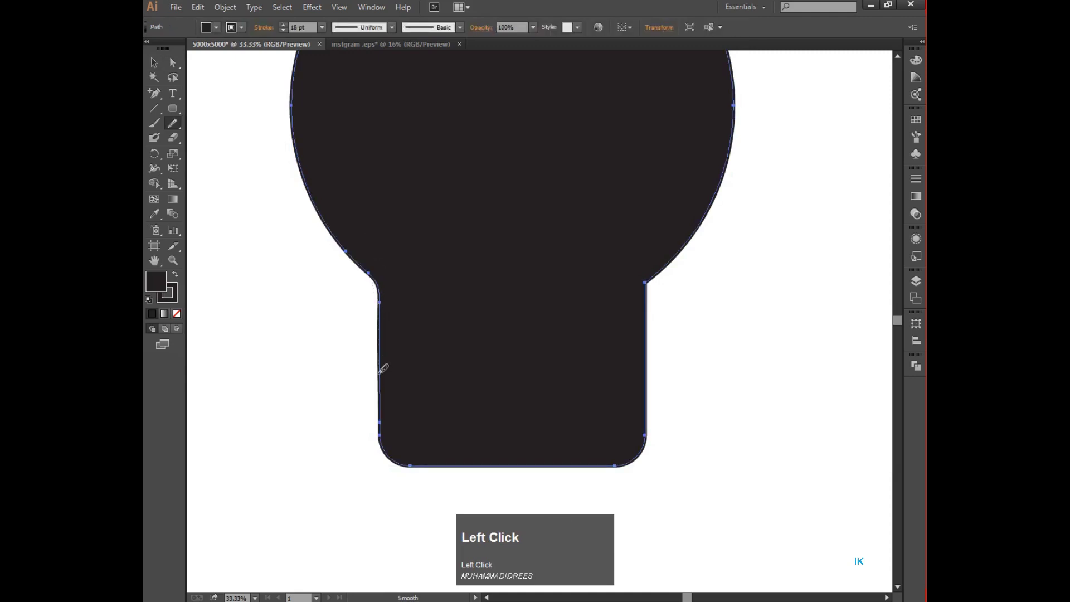
# Step: Round off the right corner where the bulb's circle meets the neck using the Smooth tool
pyautogui.click(156, 65)
pyautogui.click(771, 312)
pyautogui.click(172, 62)
pyautogui.click(647, 285)
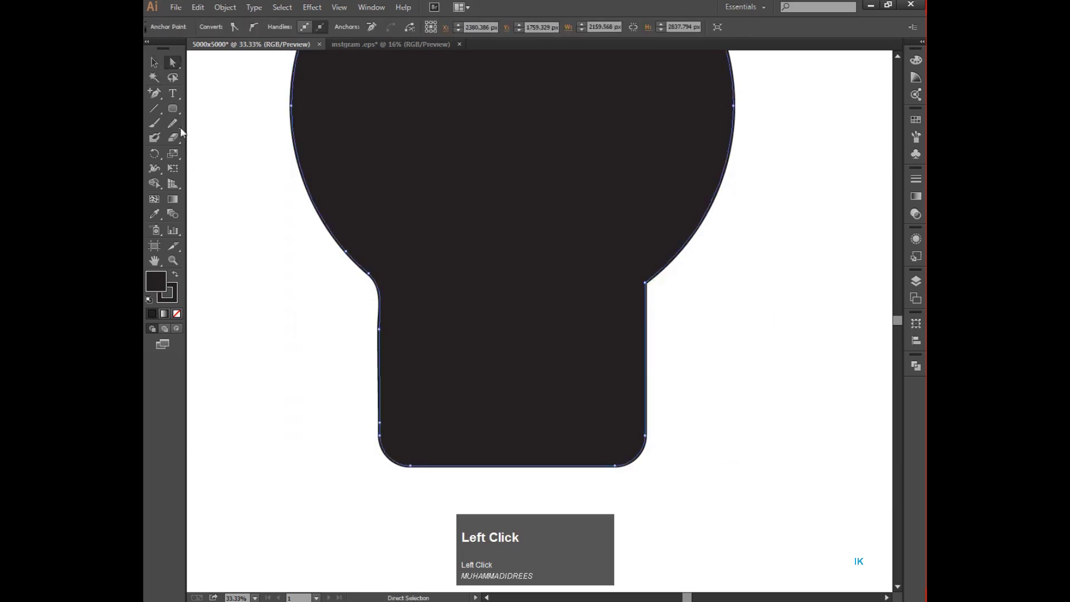
pyautogui.moveTo(172, 123); pyautogui.dragTo(228, 137)
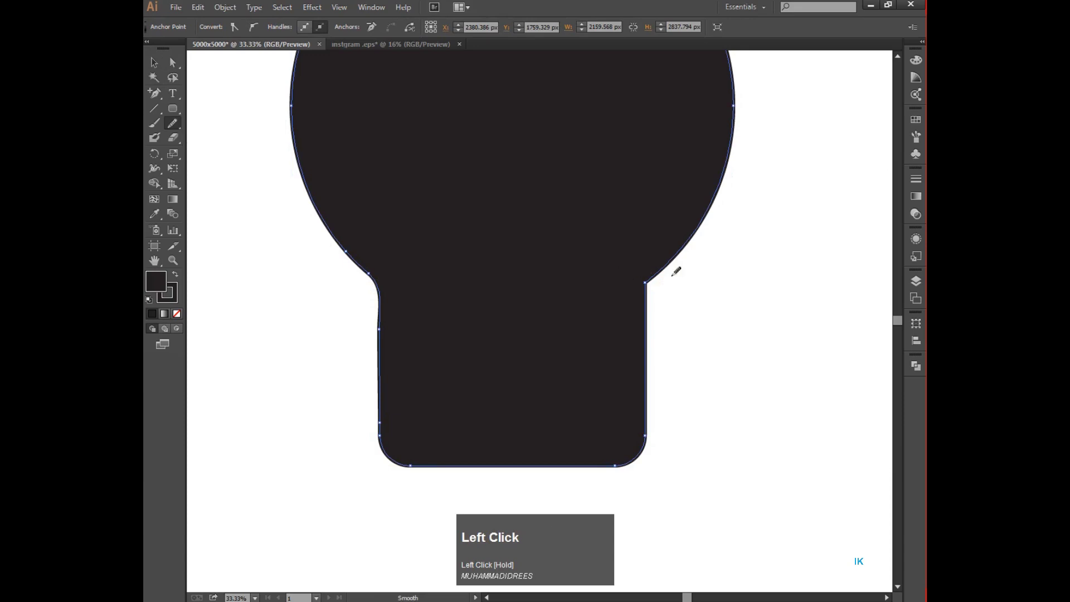
pyautogui.moveTo(651, 285); pyautogui.dragTo(661, 271)
pyautogui.moveTo(651, 337)
pyautogui.mouseDown()
pyautogui.moveTo(644, 298)
pyautogui.moveTo(668, 272)
pyautogui.mouseUp()
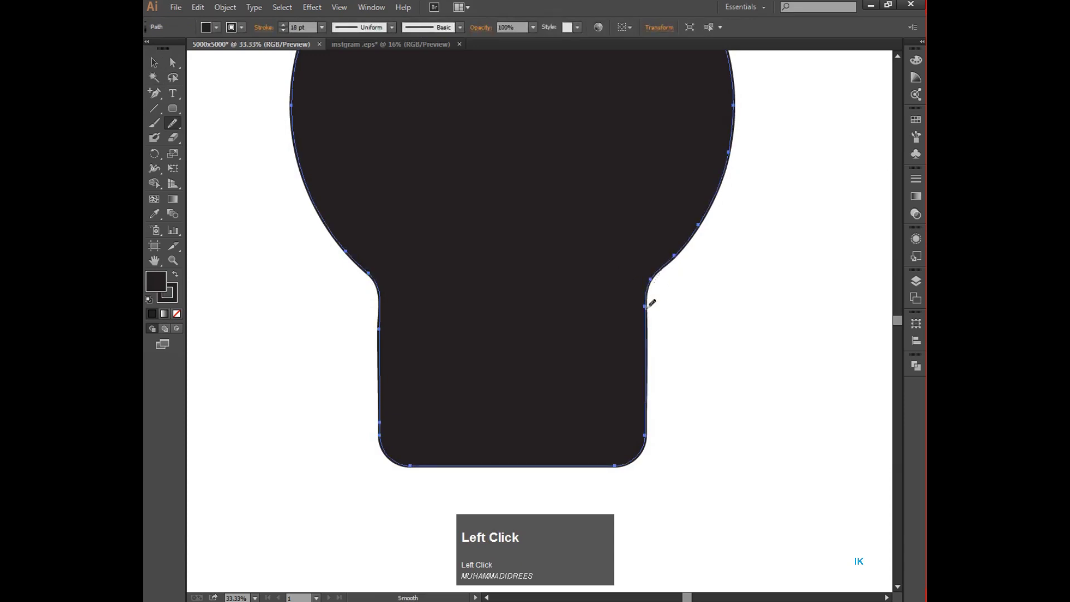
pyautogui.moveTo(643, 384)
pyautogui.mouseDown()
pyautogui.moveTo(650, 325)
pyautogui.moveTo(684, 252)
pyautogui.moveTo(655, 272)
pyautogui.moveTo(649, 351)
pyautogui.mouseUp()
pyautogui.click(155, 64)
# Step: Scale the bulb shape down proportionally and place it in the upper part of the artboard
pyautogui.scroll(-1, 402, 273)
pyautogui.scroll(-2, 402, 273)
pyautogui.click(529, 291)
pyautogui.scroll(1, 439, 284)
pyautogui.scroll(-1, 480, 315)
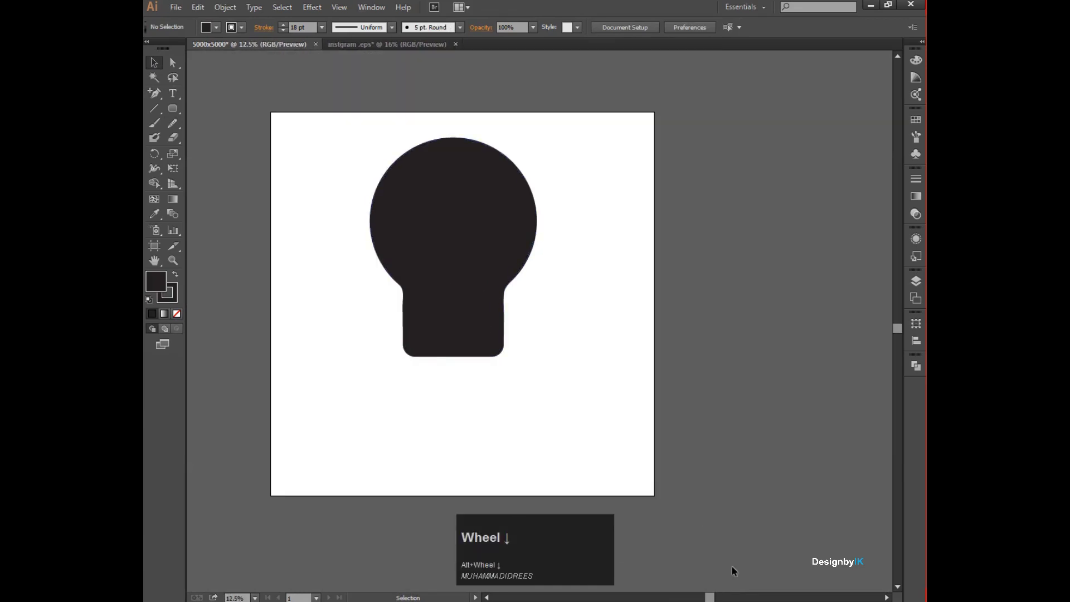
pyautogui.moveTo(710, 597); pyautogui.dragTo(703, 598)
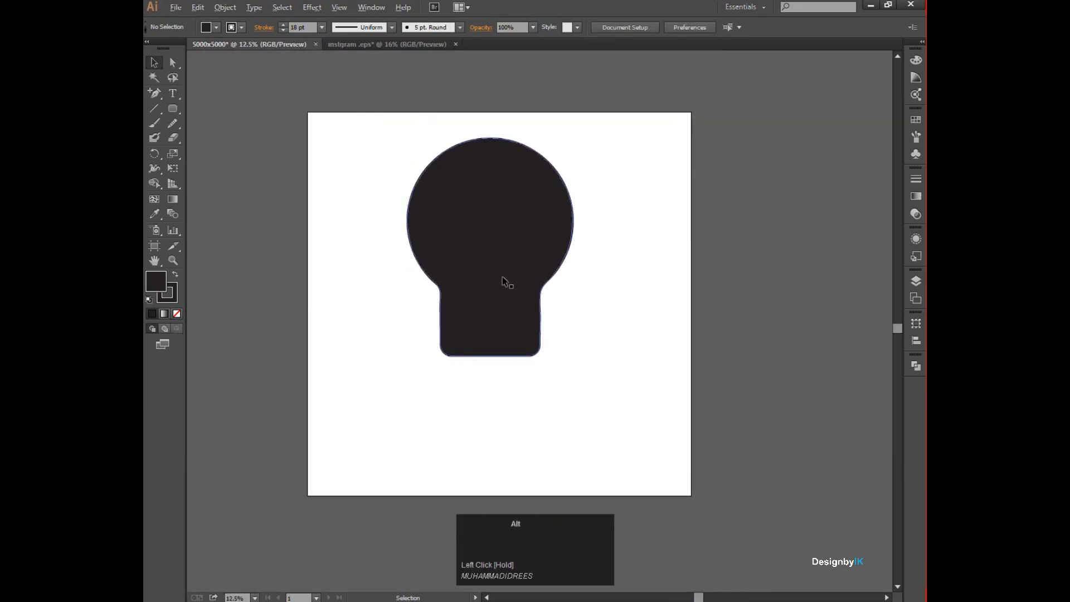
pyautogui.scroll(1, 502, 276)
pyautogui.moveTo(502, 276); pyautogui.dragTo(521, 258)
pyautogui.moveTo(611, 363); pyautogui.dragTo(584, 316)
pyautogui.click(595, 334)
pyautogui.moveTo(502, 261); pyautogui.dragTo(487, 228)
pyautogui.click(537, 324)
# Step: Draw a flat rounded bar just below the neck and add two evenly spaced copies beneath it
pyautogui.moveTo(174, 113); pyautogui.dragTo(227, 123)
pyautogui.moveTo(449, 299); pyautogui.dragTo(508, 326)
pyautogui.click(154, 66)
pyautogui.click(512, 331)
pyautogui.click(513, 326)
pyautogui.hotkey('ctrl', 'd')
# Step: Select the bulb and the three bars, align their centers horizontally and group them
pyautogui.click(559, 373)
pyautogui.moveTo(502, 359); pyautogui.dragTo(454, 214)
pyautogui.click(622, 28)
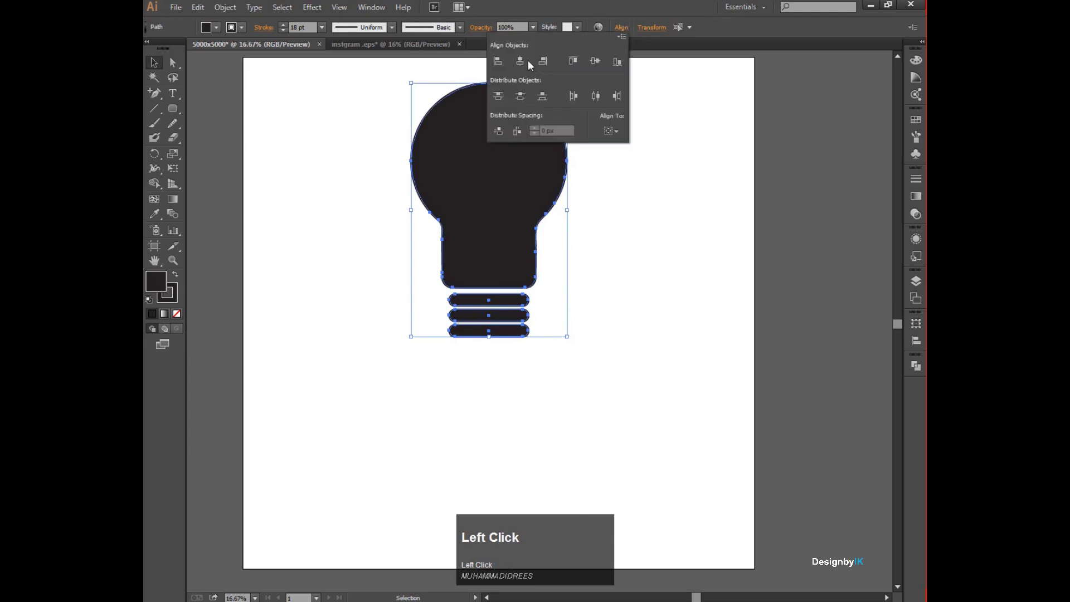
pyautogui.rightClick(488, 201)
pyautogui.click(523, 259)
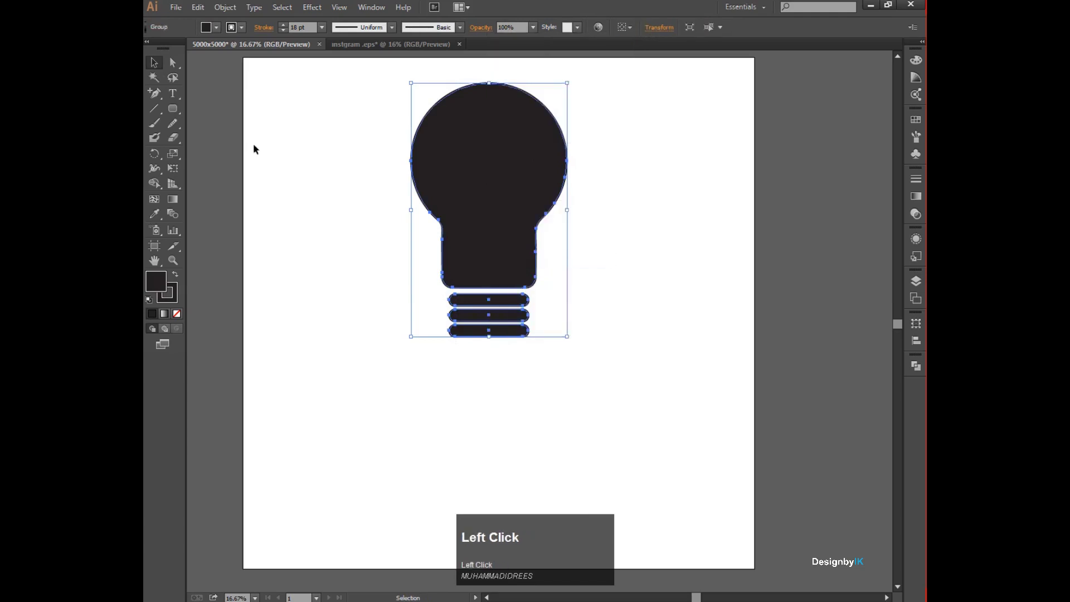
# Step: Draw a circle to the lower left of the bulb and a rectangle covering the circle's upper half
pyautogui.moveTo(175, 116); pyautogui.dragTo(227, 136)
pyautogui.moveTo(326, 321); pyautogui.dragTo(375, 370)
pyautogui.click(154, 63)
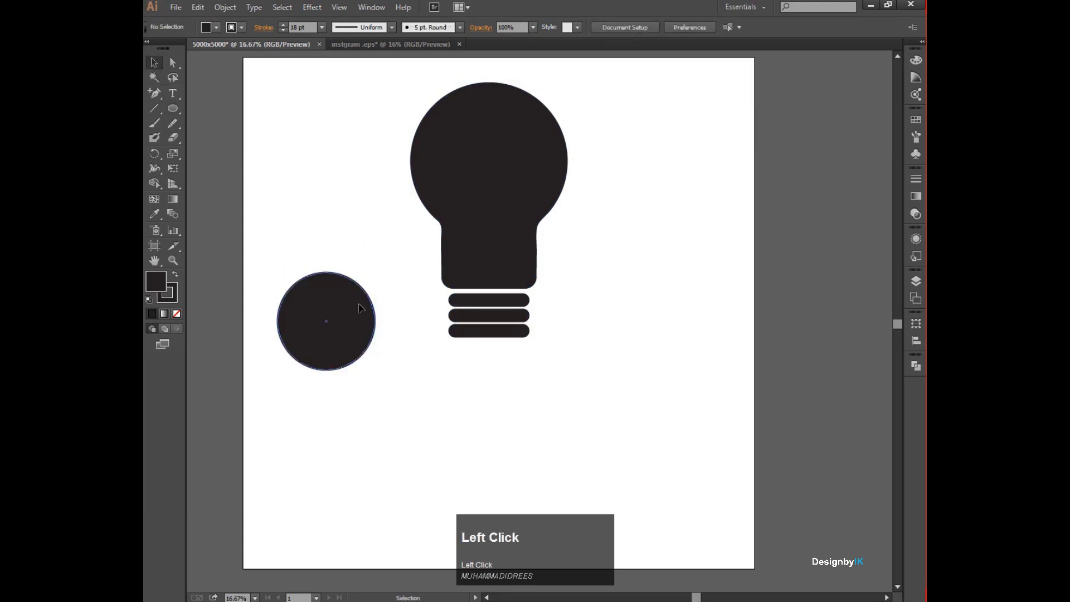
pyautogui.moveTo(357, 305); pyautogui.dragTo(373, 308)
pyautogui.moveTo(173, 110); pyautogui.dragTo(213, 109)
pyautogui.moveTo(267, 268); pyautogui.dragTo(422, 325)
# Step: Remove the rectangle and the circle's upper half with Shape Builder, and scale down the remaining half circle
pyautogui.click(154, 63)
pyautogui.moveTo(281, 213); pyautogui.dragTo(381, 333)
pyautogui.click(154, 183)
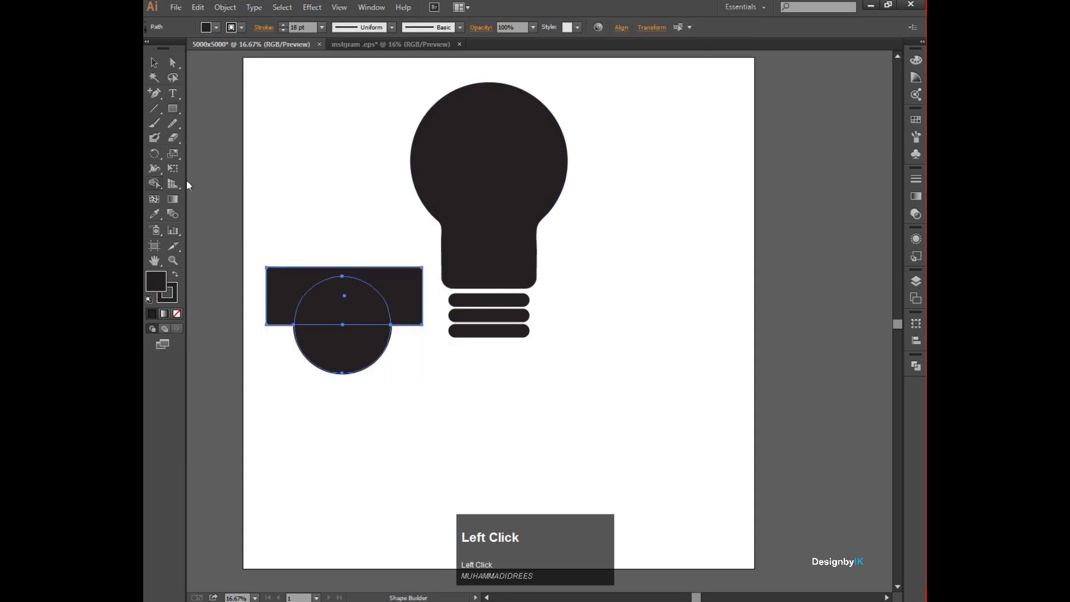
pyautogui.moveTo(279, 270); pyautogui.dragTo(282, 260)
pyautogui.click(154, 62)
pyautogui.click(305, 210)
pyautogui.moveTo(359, 361); pyautogui.dragTo(368, 337)
pyautogui.click(352, 283)
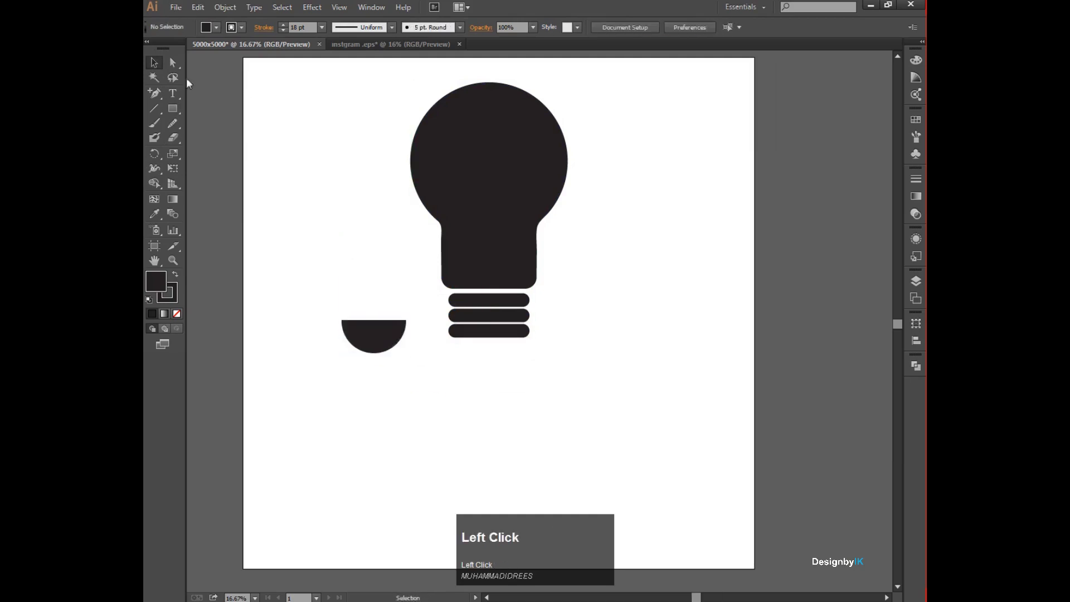
# Step: Move the half circle just below the lowest bar and resize it into a flatter cap slightly narrower than the bars
pyautogui.moveTo(325, 291); pyautogui.dragTo(425, 331)
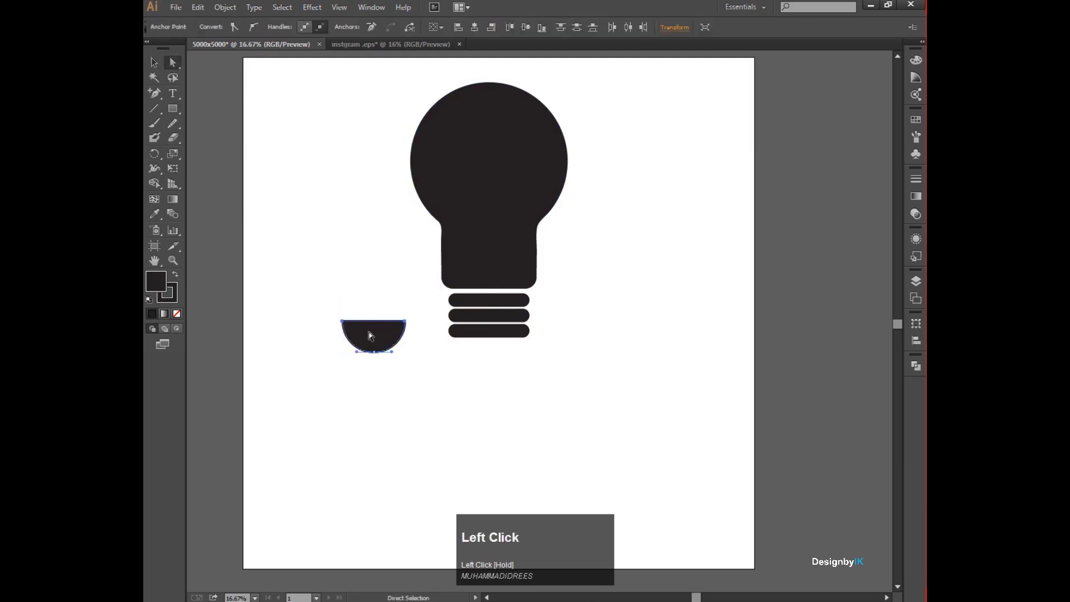
pyautogui.scroll(2, 371, 332)
pyautogui.keyDown('shift'); pyautogui.click(441, 312); pyautogui.keyUp('shift')
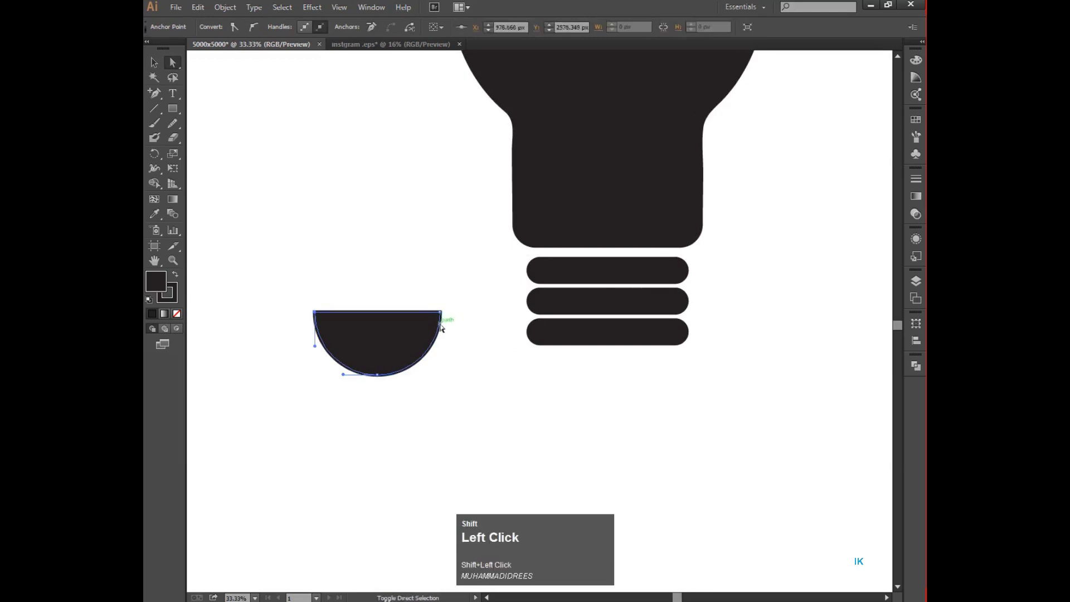
pyautogui.moveTo(440, 315); pyautogui.dragTo(621, 374)
pyautogui.click(156, 62)
pyautogui.click(307, 184)
pyautogui.moveTo(671, 408); pyautogui.dragTo(681, 409)
pyautogui.moveTo(626, 388); pyautogui.dragTo(631, 388)
pyautogui.click(725, 362)
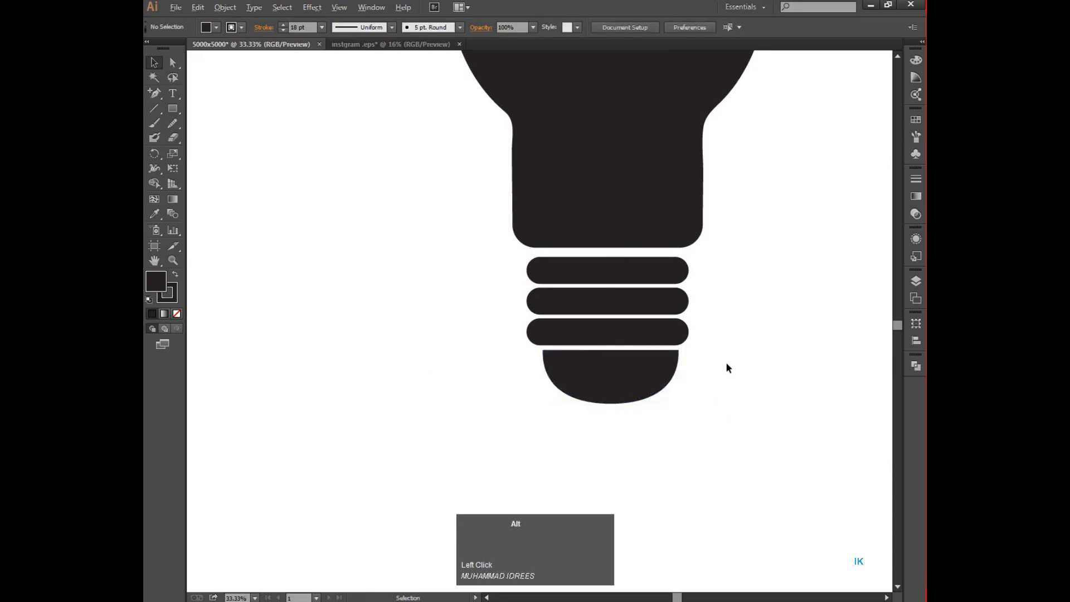
# Step: Select the half-round cap and the bulb group and align their centers horizontally
pyautogui.scroll(-1, 725, 362)
pyautogui.click(644, 393)
pyautogui.moveTo(663, 446); pyautogui.dragTo(574, 60)
pyautogui.click(620, 29)
pyautogui.click(522, 62)
pyautogui.click(783, 360)
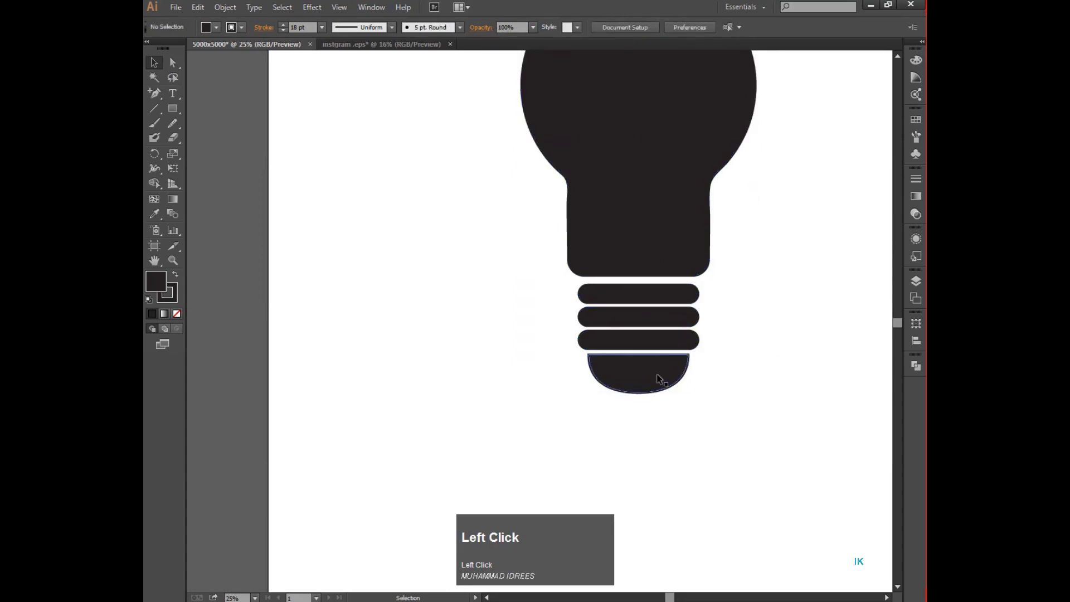
# Step: Ungroup the bulb and nudge its body down to narrow the gap above the first bar
pyautogui.click(637, 258)
pyautogui.rightClick(634, 252)
pyautogui.click(680, 318)
pyautogui.click(646, 207)
pyautogui.press('Down')
pyautogui.press('Down')
pyautogui.press('Down')
pyautogui.press('Down')
pyautogui.press('Down')
pyautogui.press('Down')
pyautogui.press('Down')
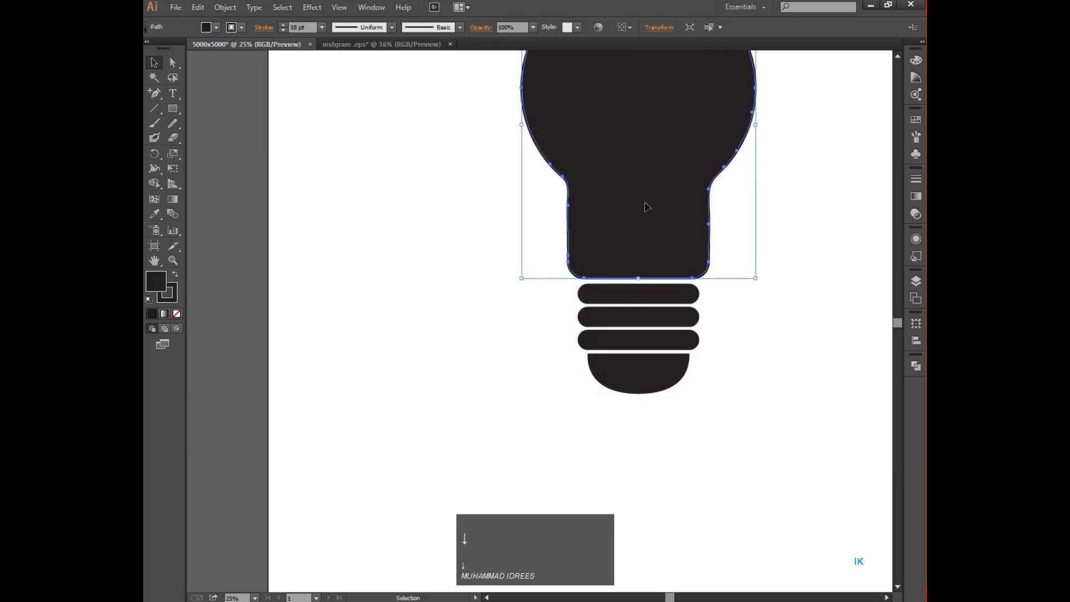
pyautogui.click(747, 323)
# Step: Select the bulb body, the bars and the bottom cap and group them
pyautogui.moveTo(547, 210); pyautogui.dragTo(693, 395)
pyautogui.rightClick(701, 427)
pyautogui.click(701, 426)
pyautogui.click(687, 390)
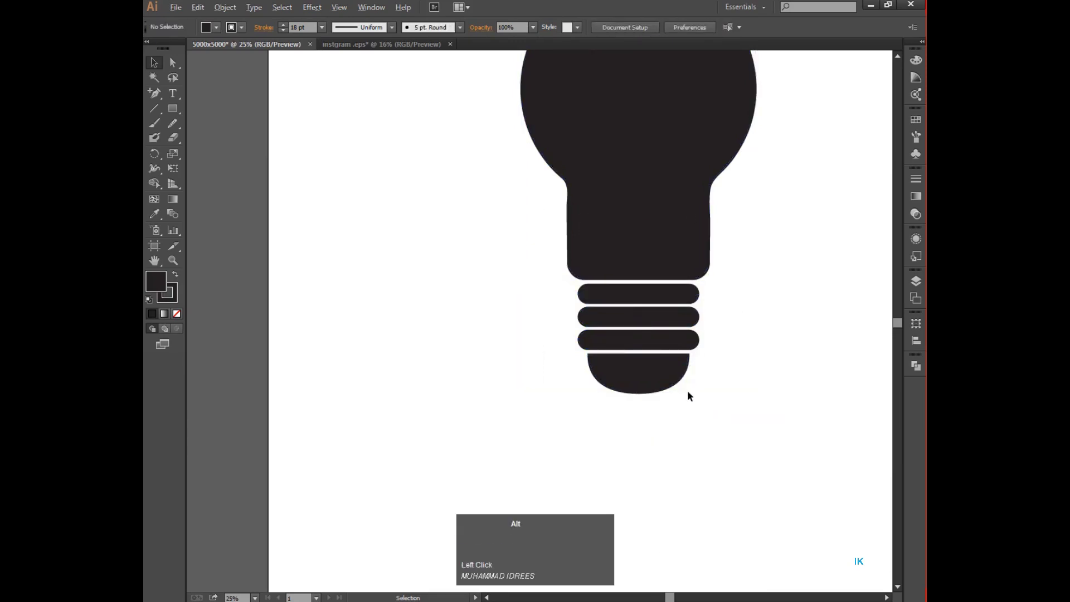
# Step: Move the whole bulb to the middle of the artboard
pyautogui.scroll(-1, 687, 390)
pyautogui.moveTo(669, 325); pyautogui.dragTo(659, 342)
pyautogui.moveTo(646, 599); pyautogui.dragTo(684, 586)
pyautogui.scroll(-1, 604, 450)
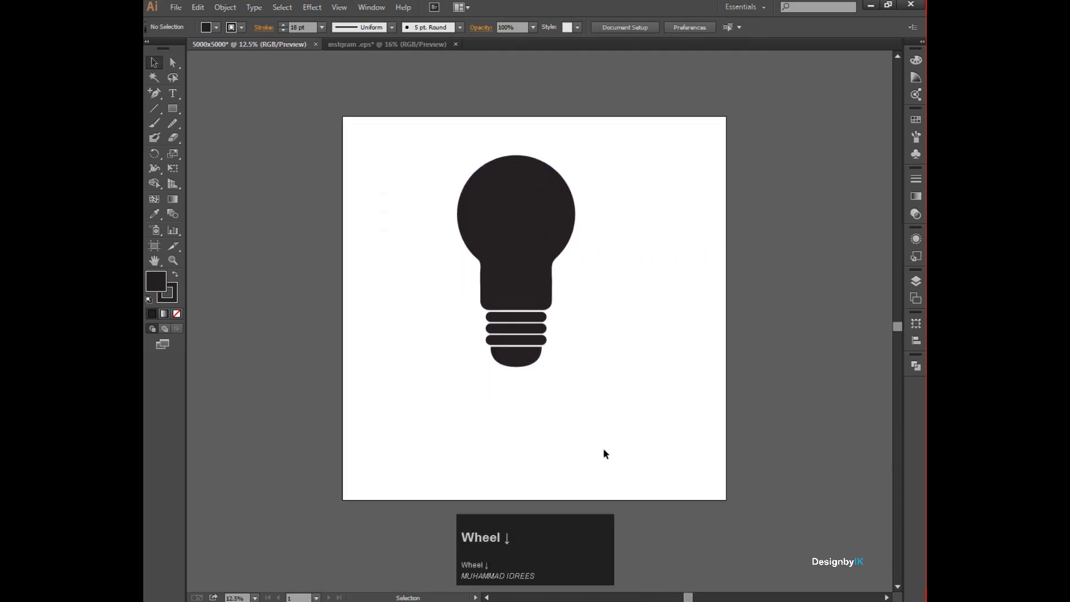
pyautogui.moveTo(513, 274); pyautogui.dragTo(523, 317)
pyautogui.click(600, 356)
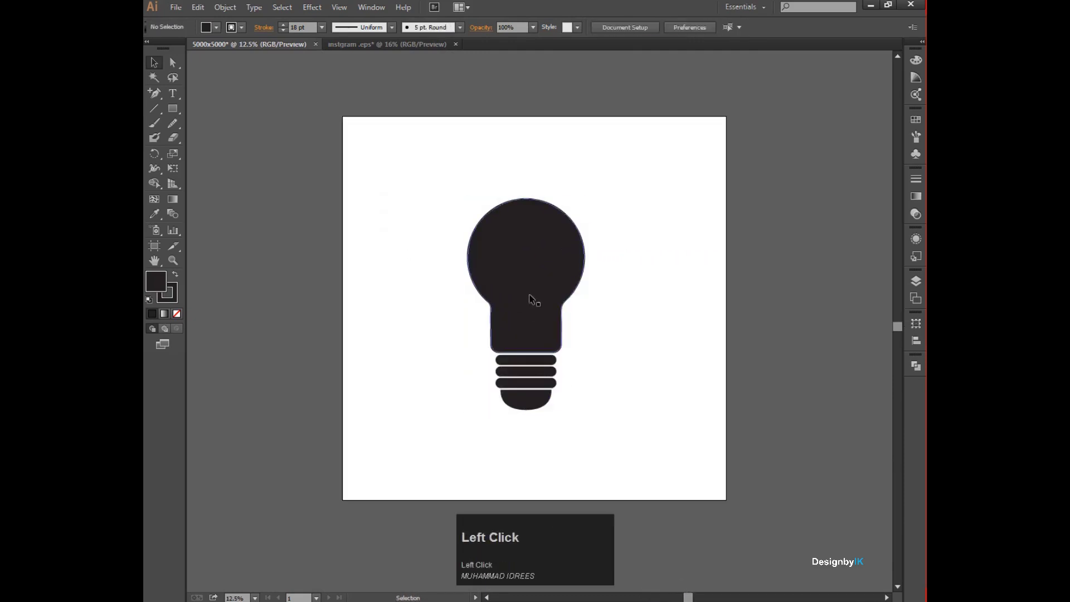
# Step: Draw a thin vertical rounded bar about 61 px wide and 487 px tall above the bulb and remove its stroke
pyautogui.moveTo(173, 108); pyautogui.dragTo(231, 124)
pyautogui.moveTo(526, 140); pyautogui.dragTo(529, 177)
pyautogui.click(154, 62)
pyautogui.click(241, 27)
pyautogui.click(574, 279)
pyautogui.click(613, 236)
pyautogui.moveTo(530, 176); pyautogui.dragTo(527, 182)
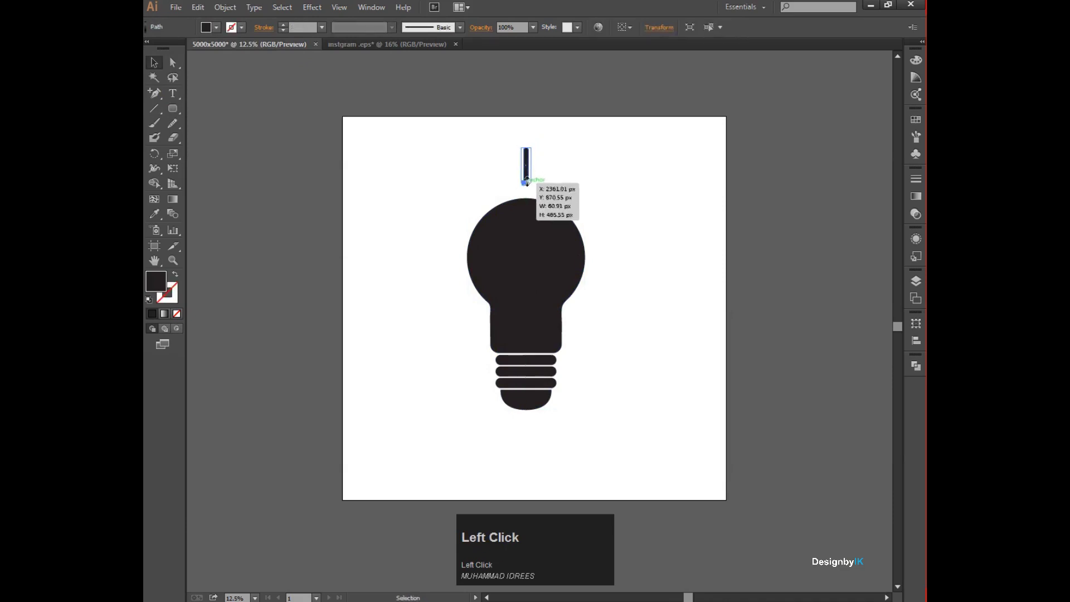
# Step: Place the thin ray bar close above the bulb and align it horizontally with the bulb's center
pyautogui.click(550, 182)
pyautogui.moveTo(530, 173); pyautogui.dragTo(593, 238)
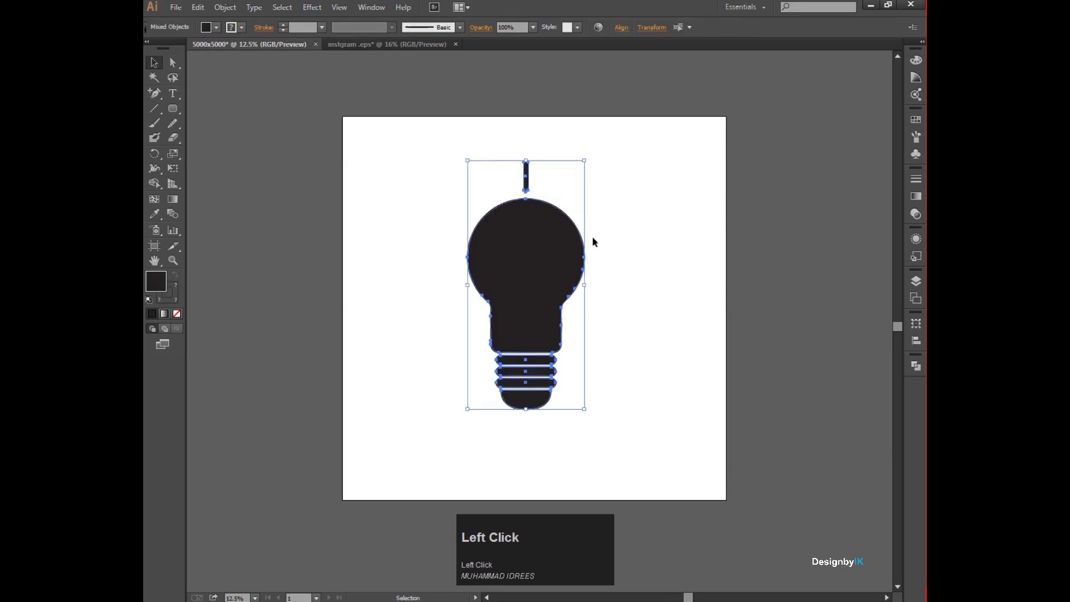
pyautogui.click(621, 28)
pyautogui.click(633, 184)
pyautogui.click(506, 188)
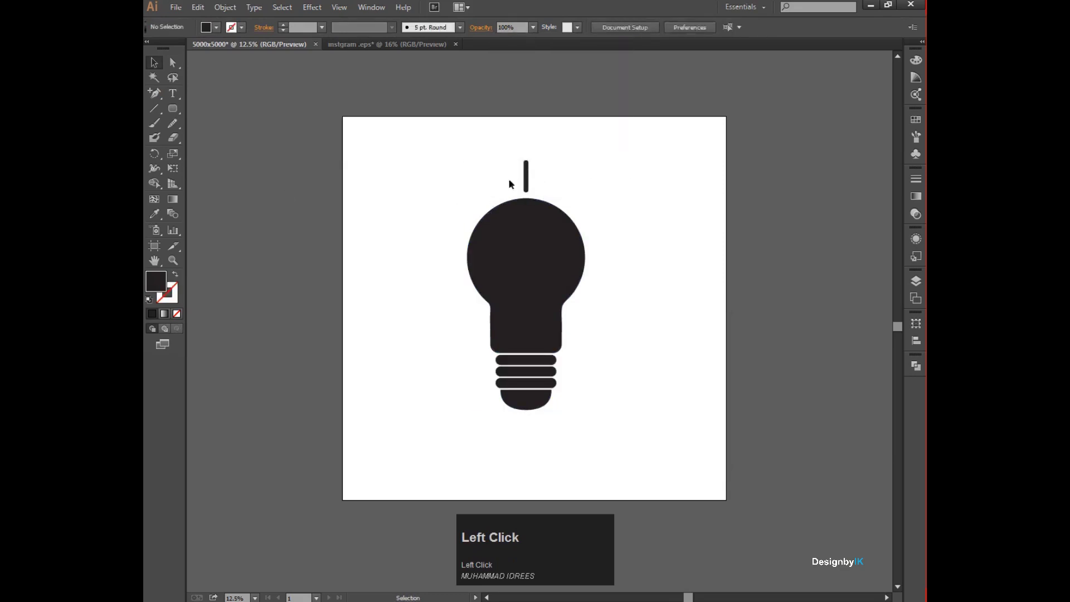
# Step: Copy the ray around the center of the bulb's round part at 45° and repeat until the rays complete a full circle
pyautogui.moveTo(554, 183); pyautogui.dragTo(556, 184)
pyautogui.moveTo(154, 154); pyautogui.dragTo(195, 153)
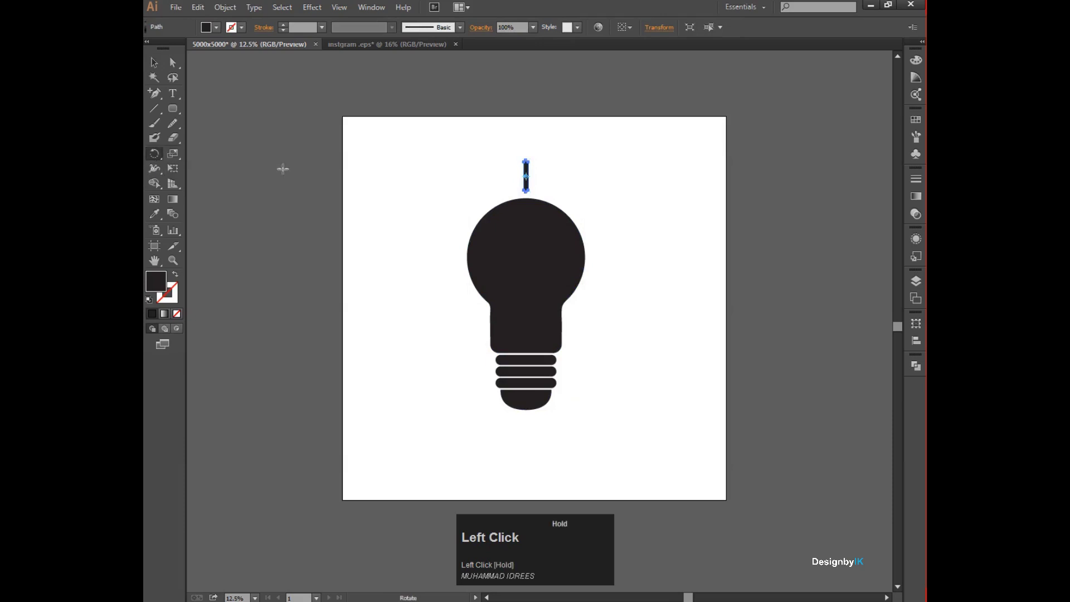
pyautogui.keyDown('alt'); pyautogui.click(527, 269); pyautogui.keyUp('alt')
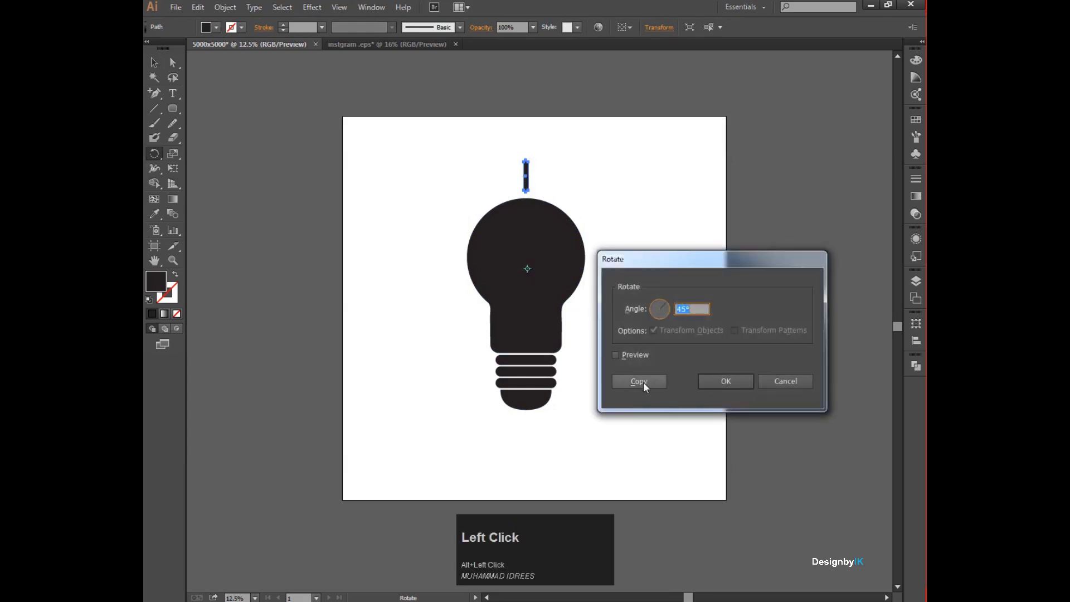
pyautogui.click(639, 382)
pyautogui.hotkey('ctrl', 'd')
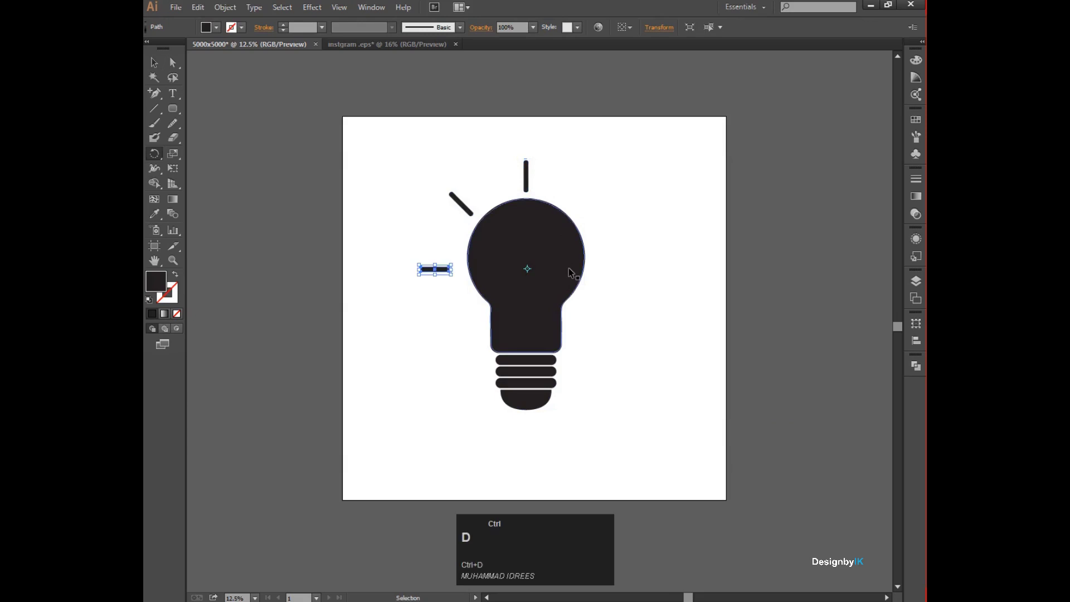
pyautogui.hotkey('ctrl', 'd')
pyautogui.hotkey('ctrl', 'd')
pyautogui.hotkey('ctrl', 'd')
pyautogui.hotkey('ctrl', 'd')
pyautogui.hotkey('ctrl', 'd')
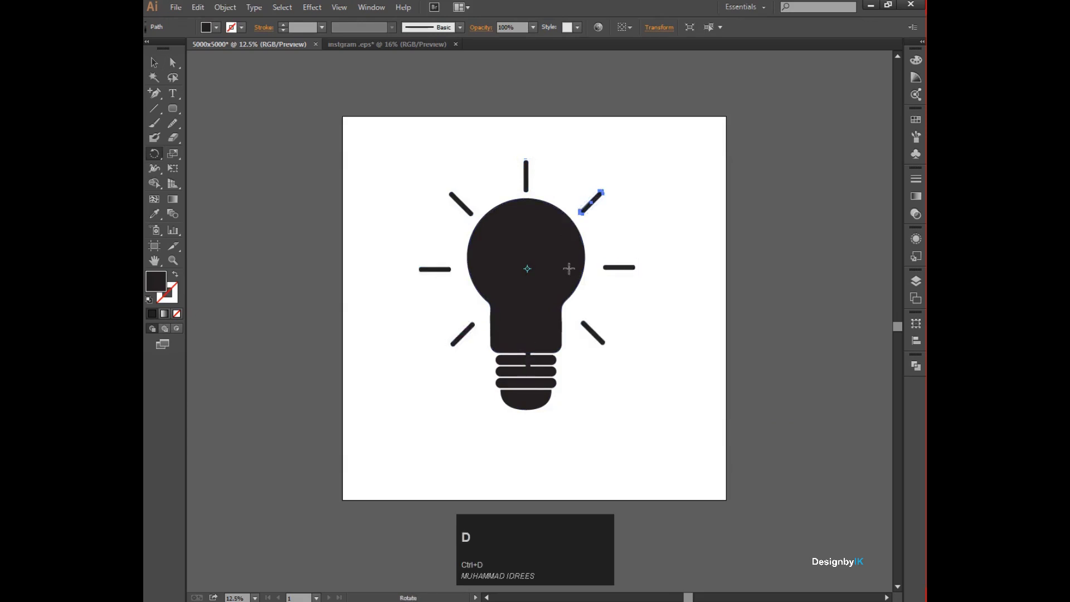
# Step: Delete the ray lying over the bulb's base and the two lower diagonal rays
pyautogui.click(158, 64)
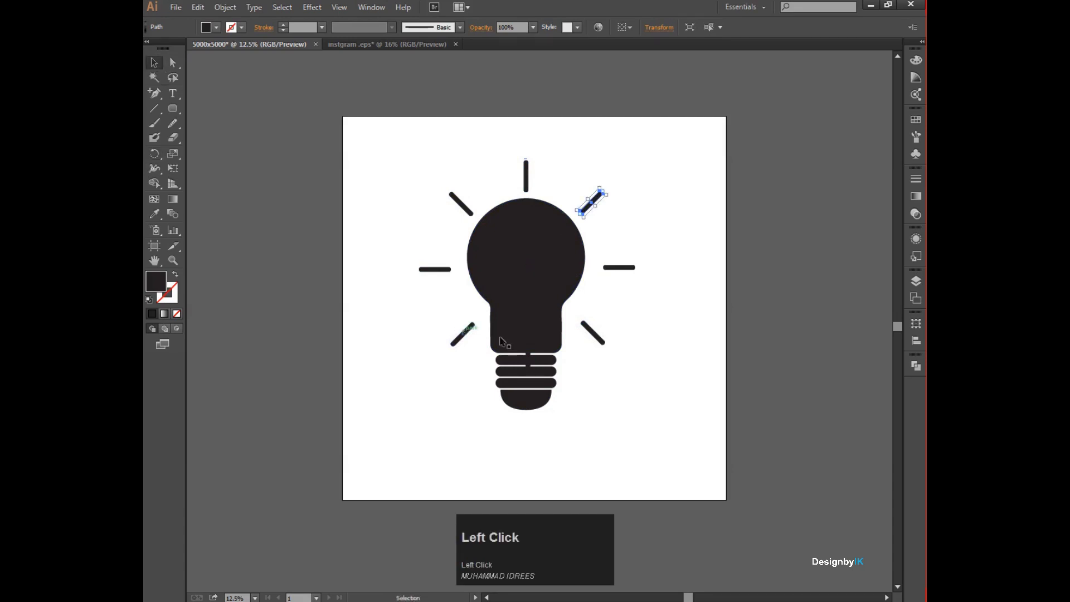
pyautogui.click(530, 361)
pyautogui.click(567, 341)
pyautogui.click(597, 339)
pyautogui.press('Delete')
pyautogui.click(463, 335)
pyautogui.press('Delete')
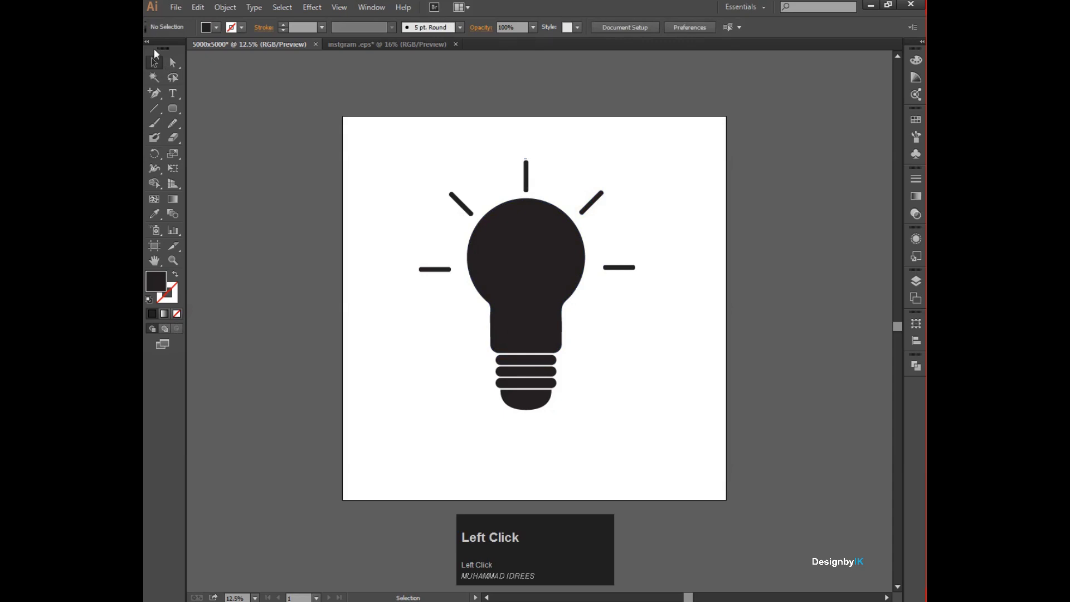
# Step: Group the bulb with its five rays and shift the group slightly down on the artboard
pyautogui.moveTo(366, 143); pyautogui.dragTo(621, 372)
pyautogui.rightClick(549, 301)
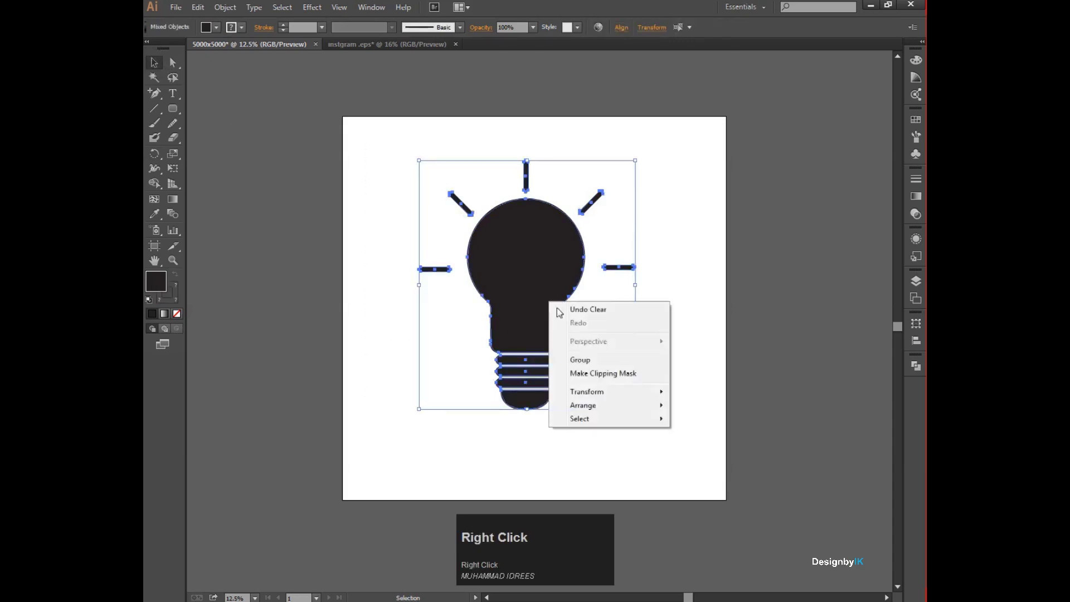
pyautogui.click(590, 362)
pyautogui.click(607, 353)
pyautogui.moveTo(544, 315); pyautogui.dragTo(544, 324)
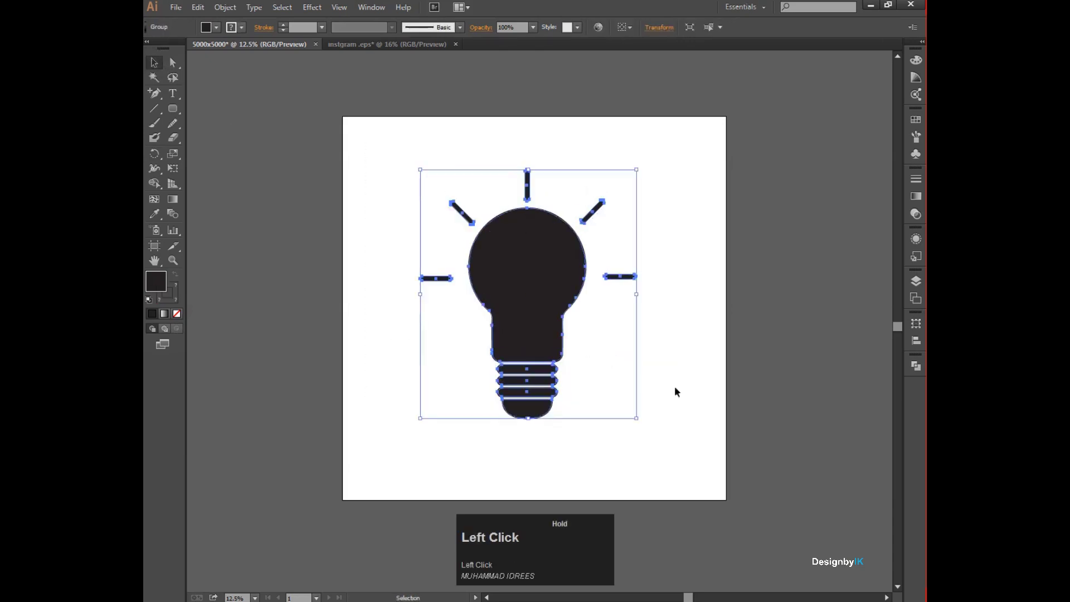